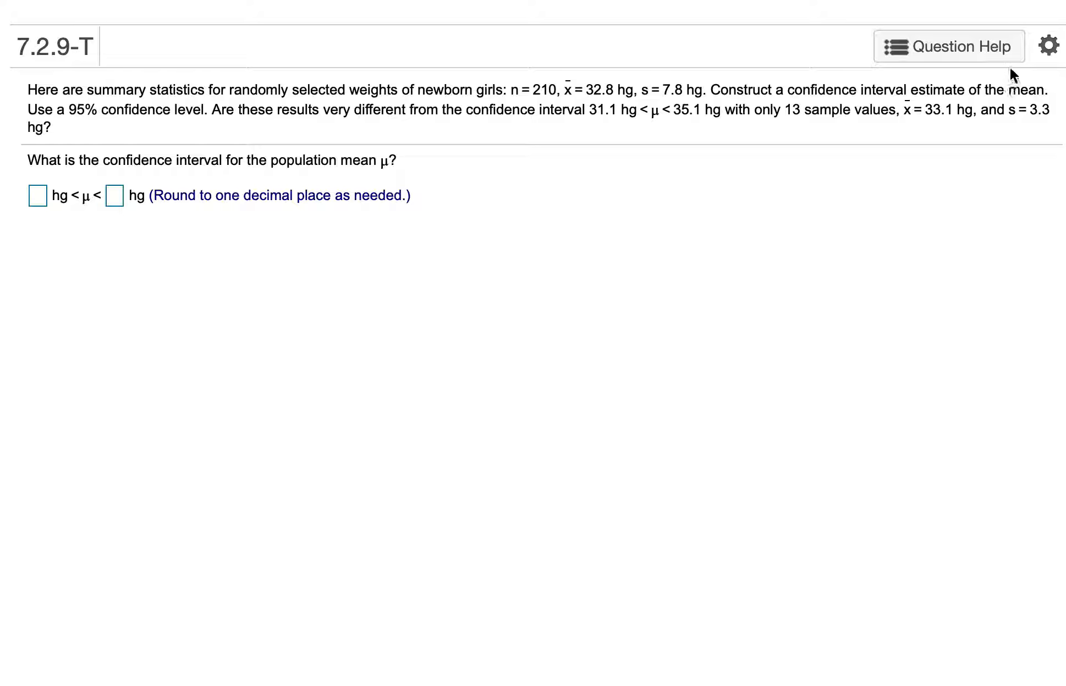
Launch StatCrunch from the question's help options in its own window, and move and resize that window to fit the screen
left_click(997, 48)
left_click(940, 127)
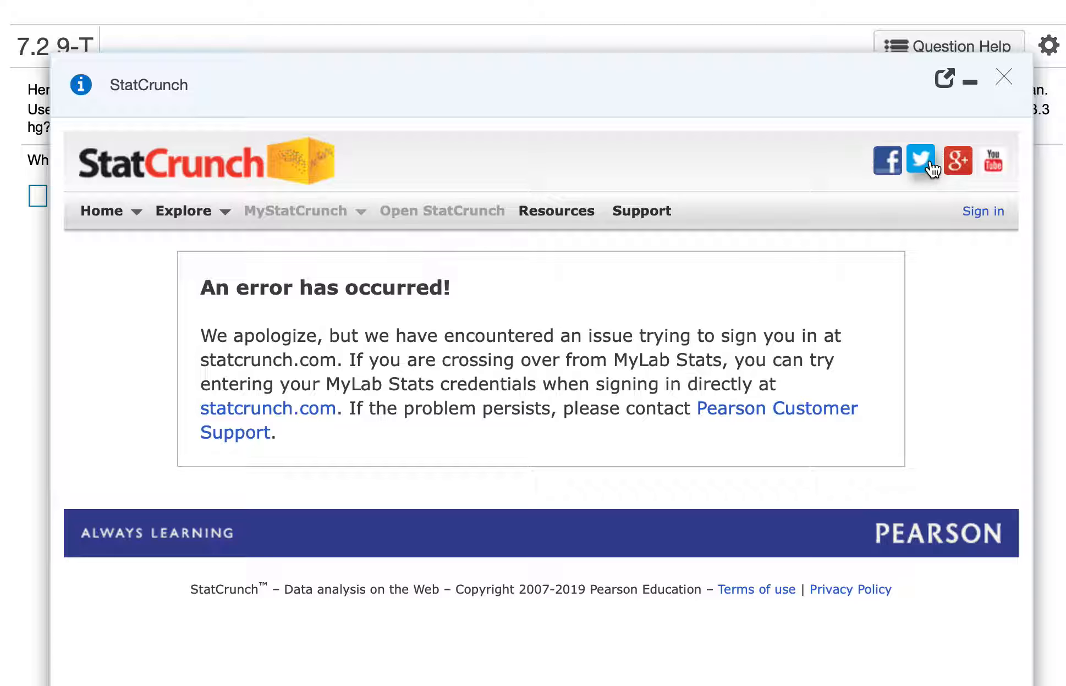
left_click(945, 78)
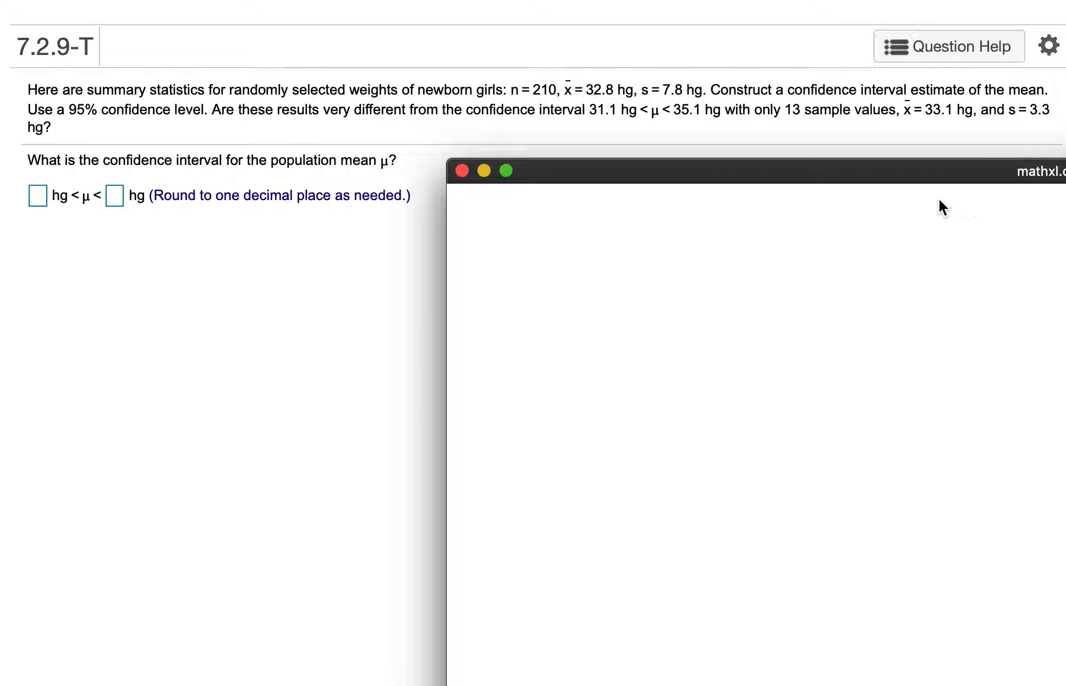
left_click_drag(956, 196, 508, 67)
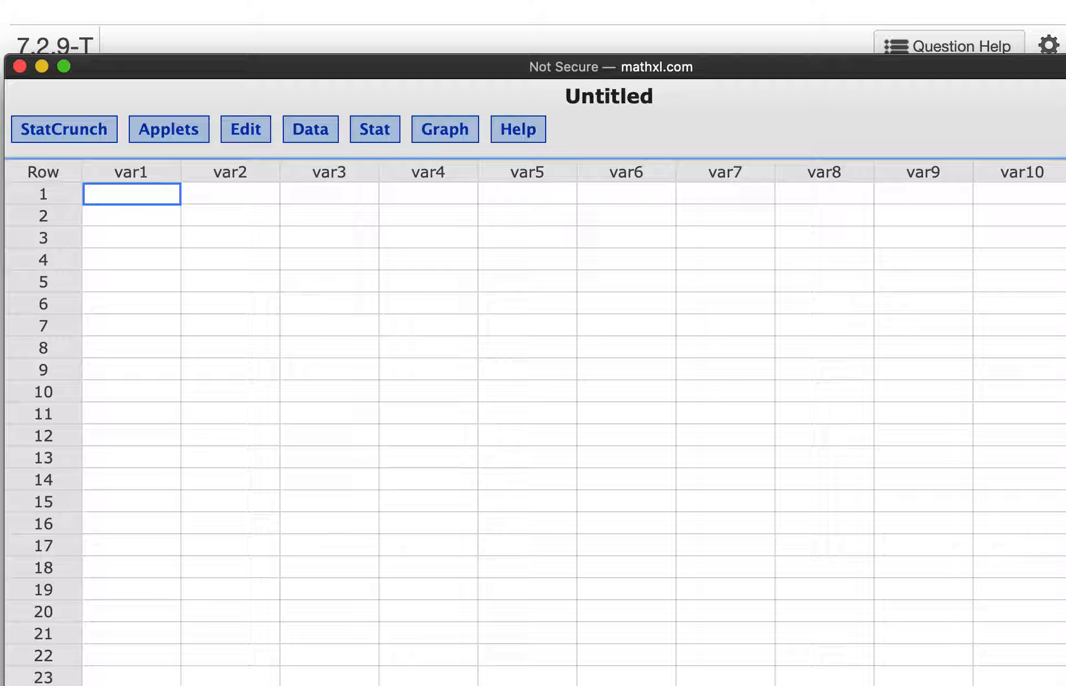
left_click_drag(1065, 685, 1042, 685)
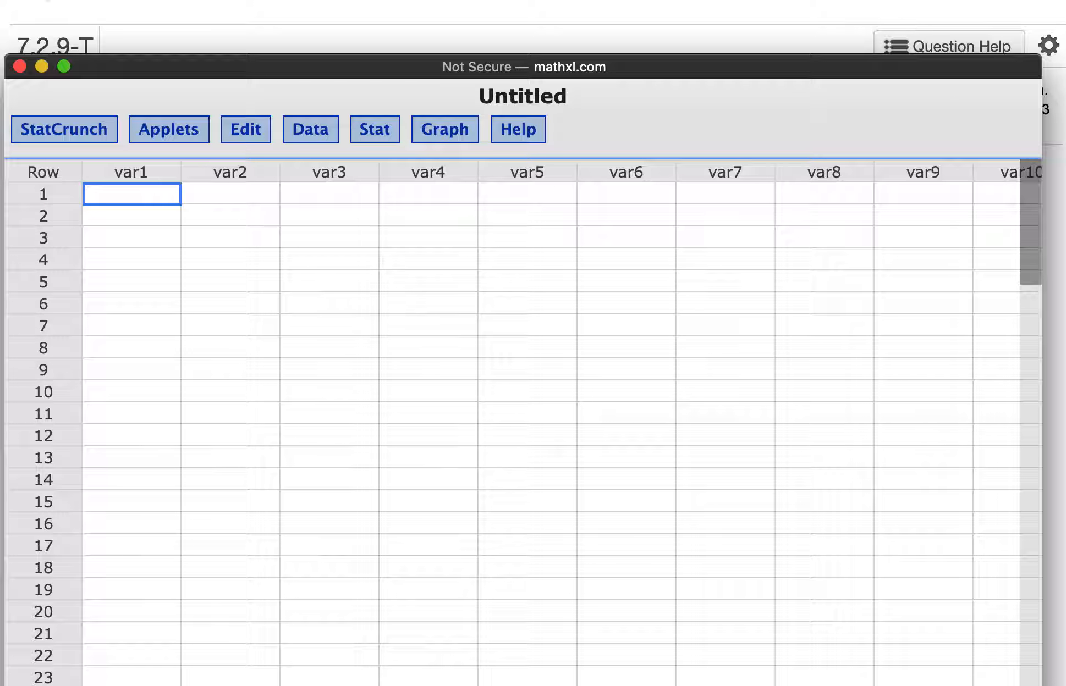
Check the cross-site tracking and cookie-blocking options in Safari's privacy preferences, then close the preferences
key("super+comma")
left_click_drag(834, 450, 441, 227)
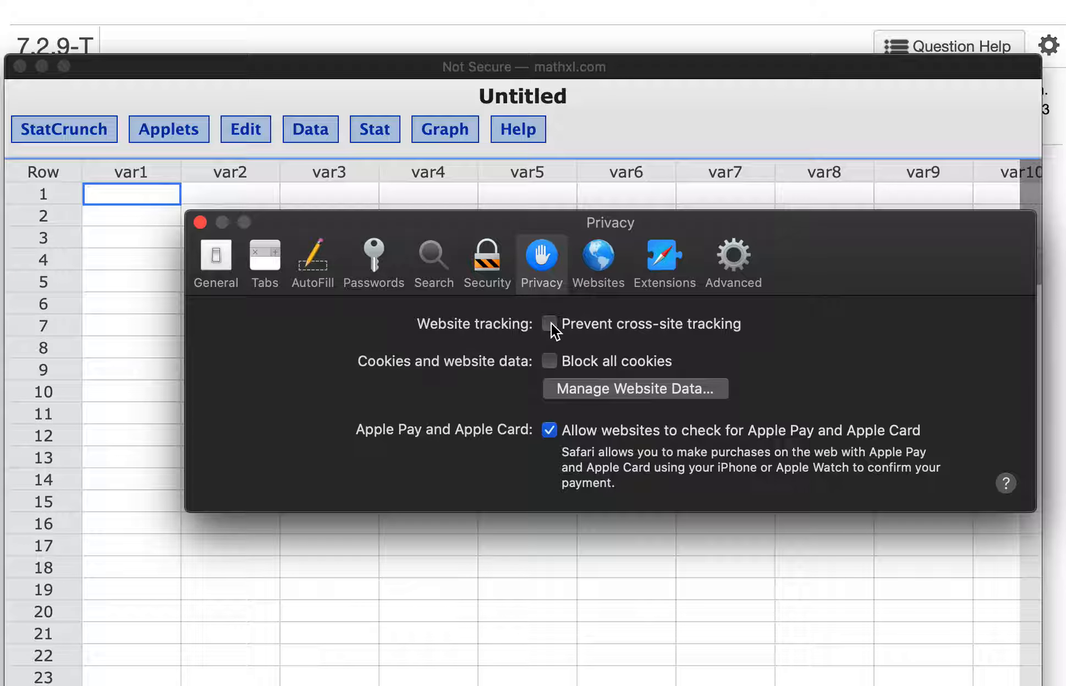
left_click(200, 222)
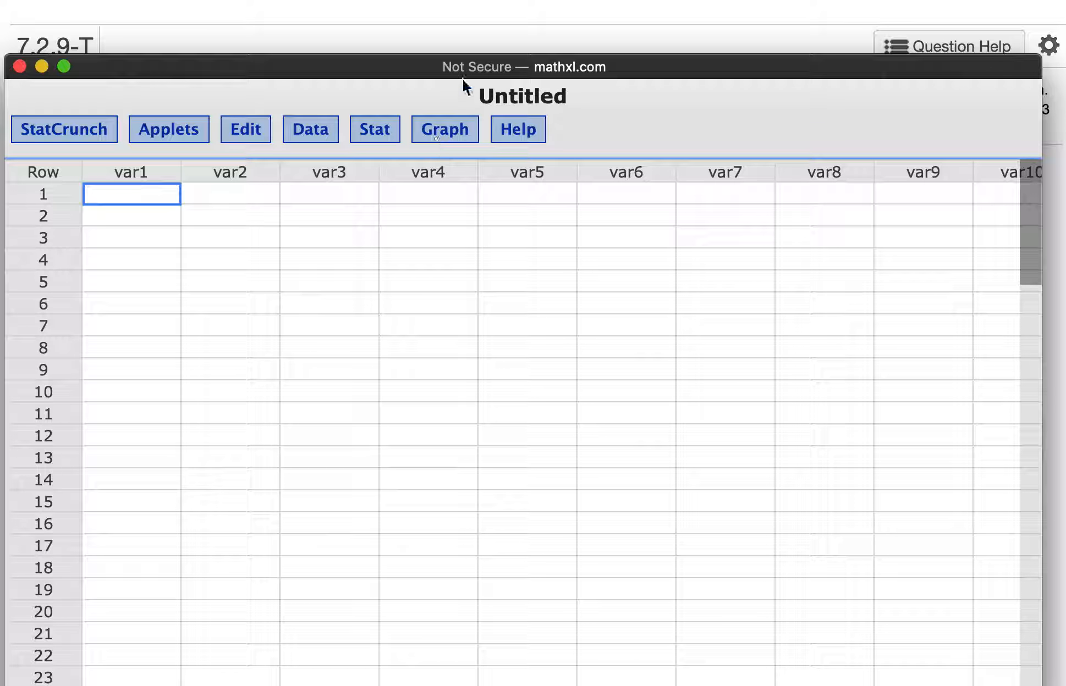
Place the StatCrunch window below the question text and open the one-sample T statistics dialog for summary data
left_click_drag(401, 63, 402, 231)
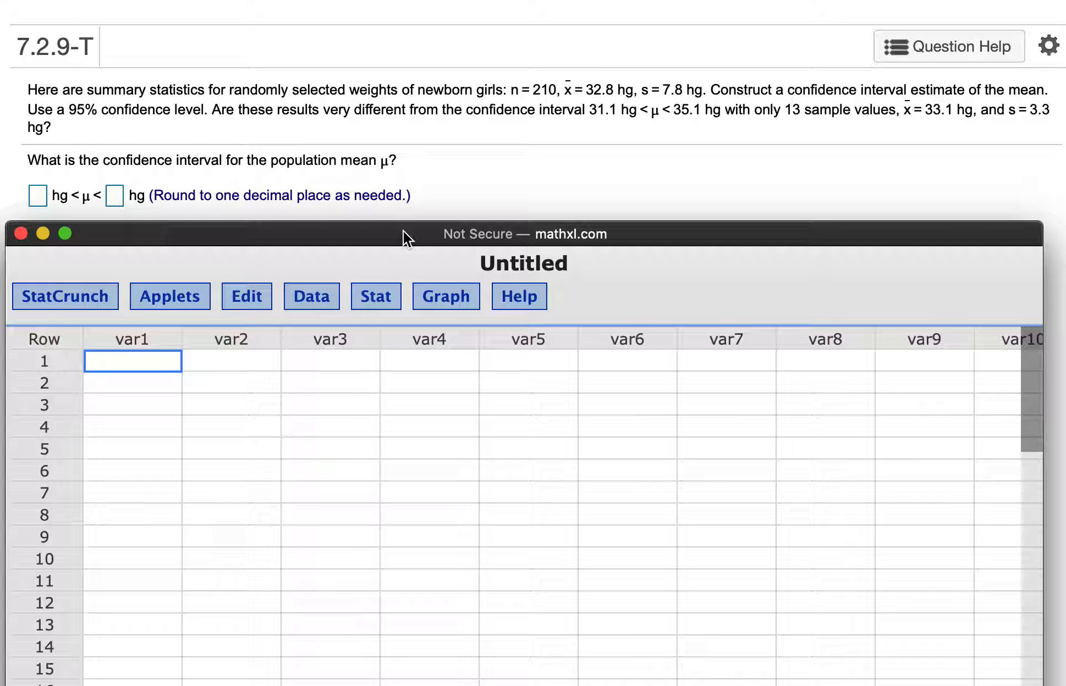
left_click(389, 304)
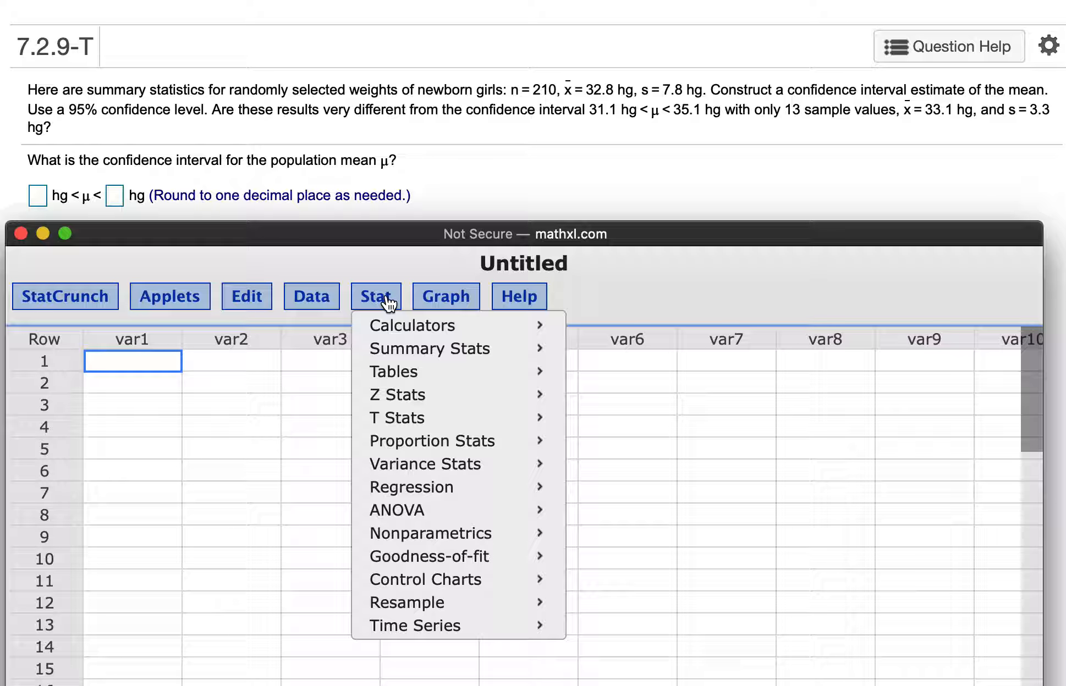
mouse_move(400, 428)
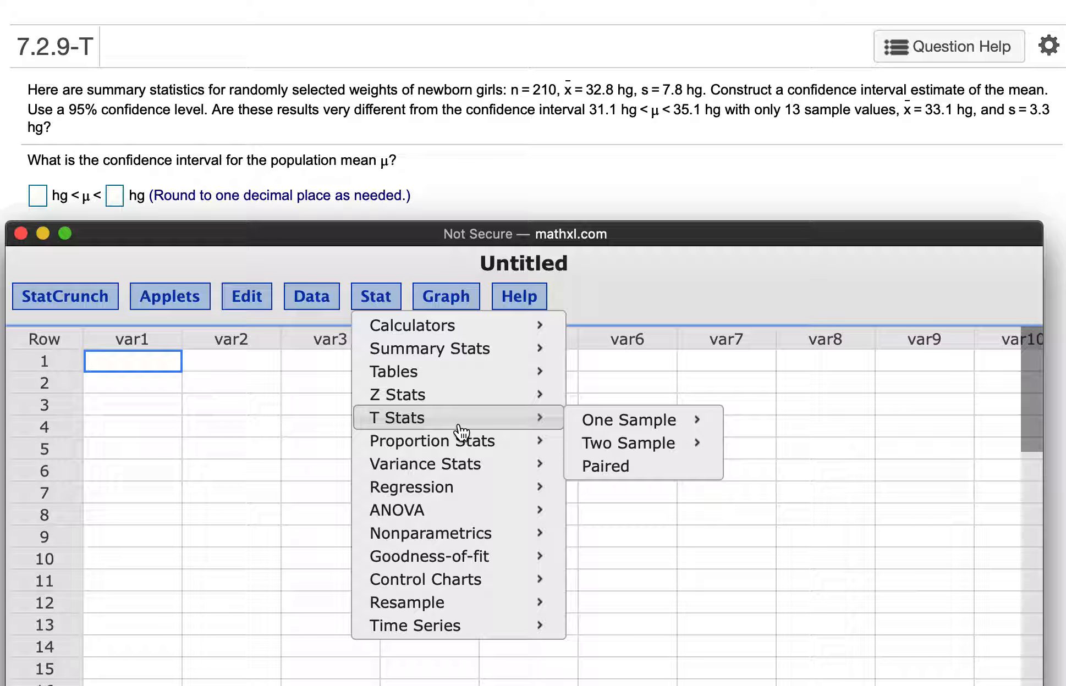
mouse_move(605, 424)
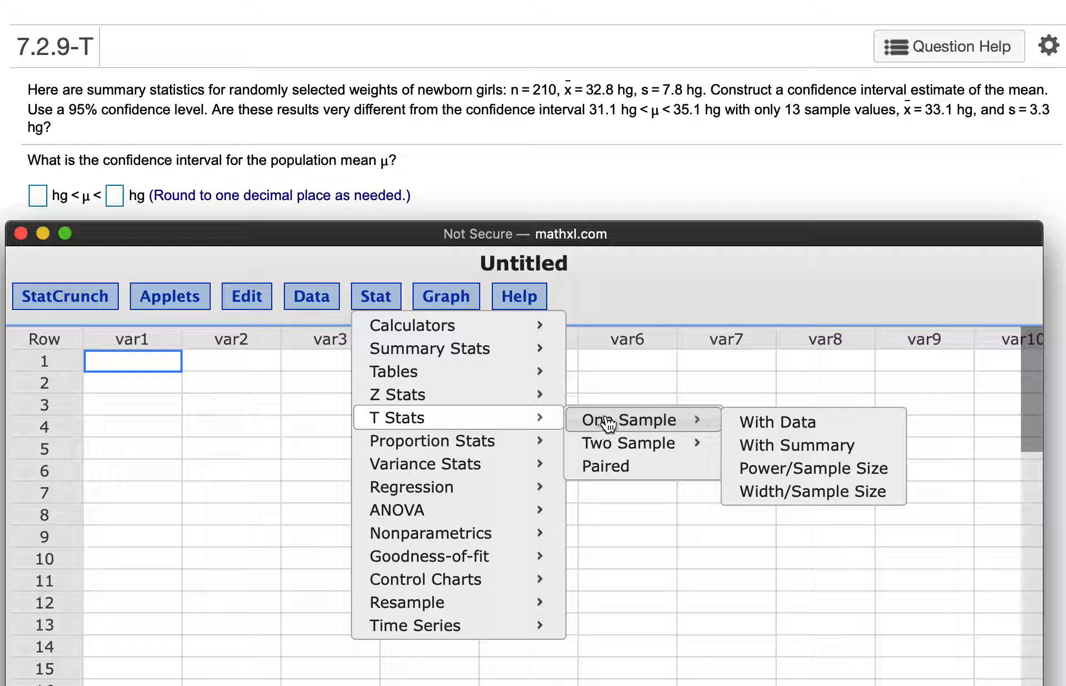
left_click(758, 453)
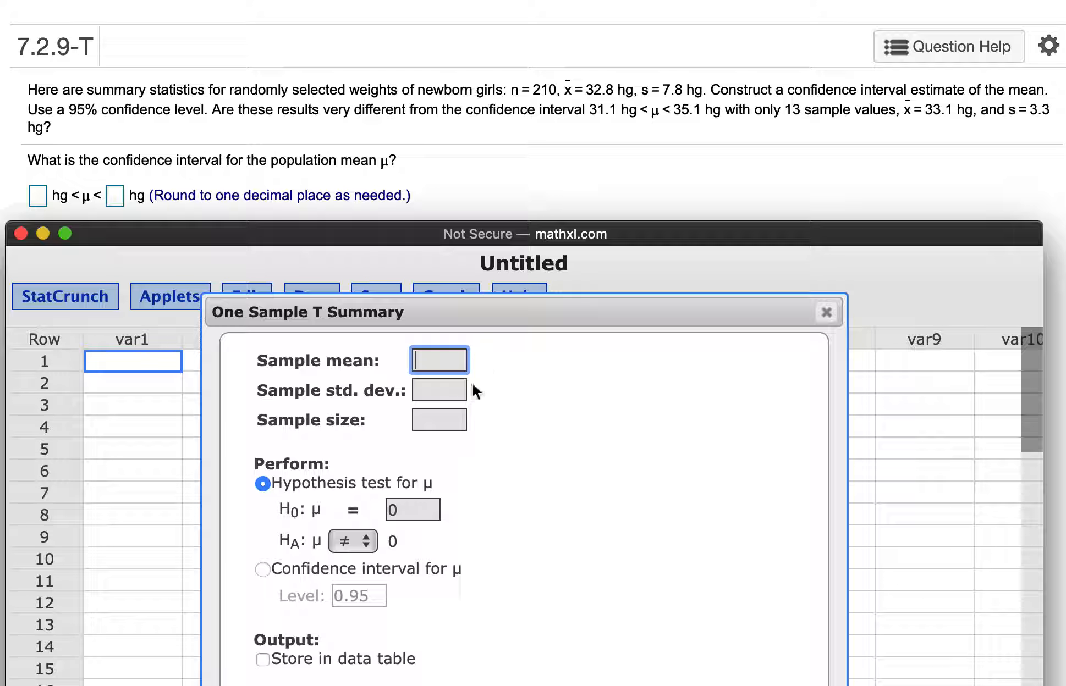
Enter a sample size of 210, a sample mean of 32.8 and a sample standard deviation of 7.8
left_click(433, 421)
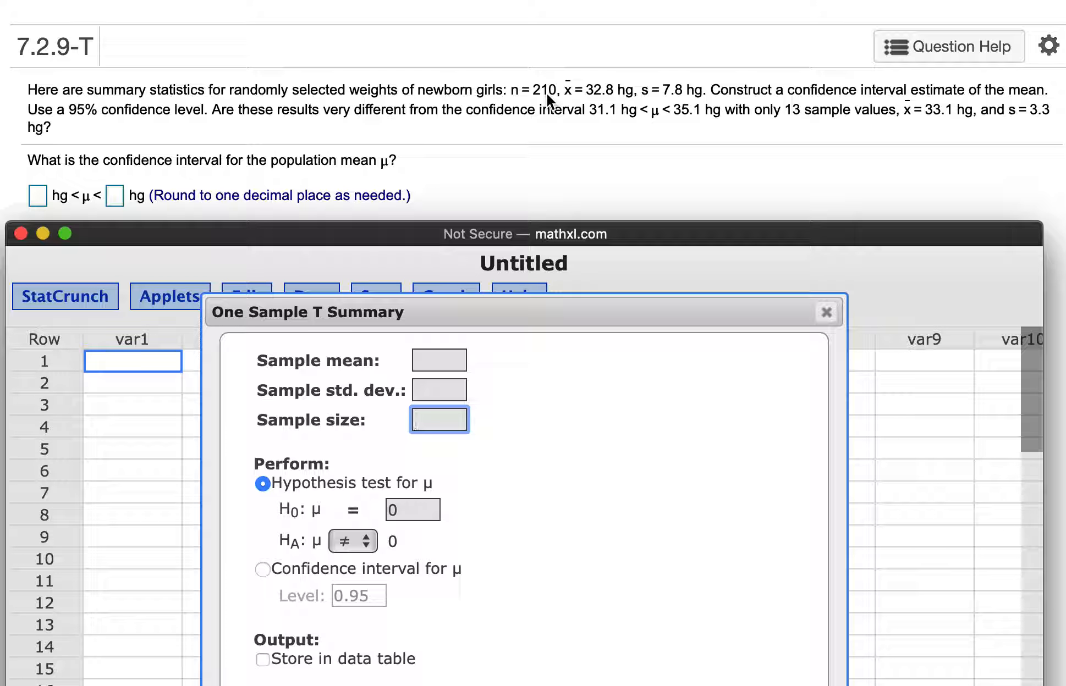
type("210")
left_click(453, 360)
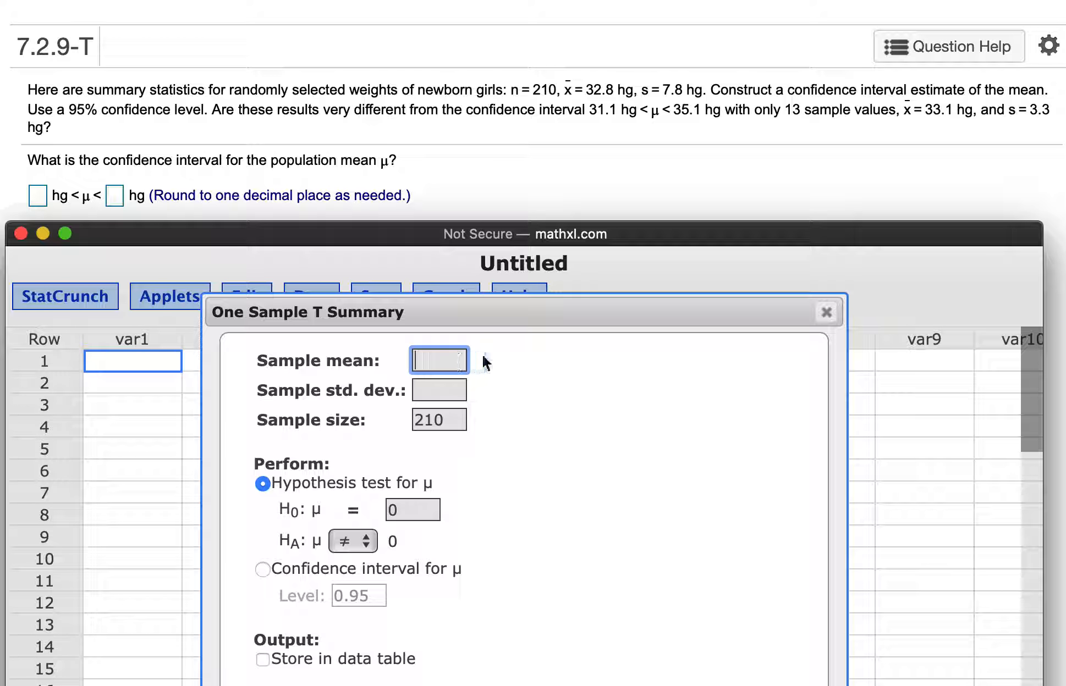
type("32.8")
key("Tab")
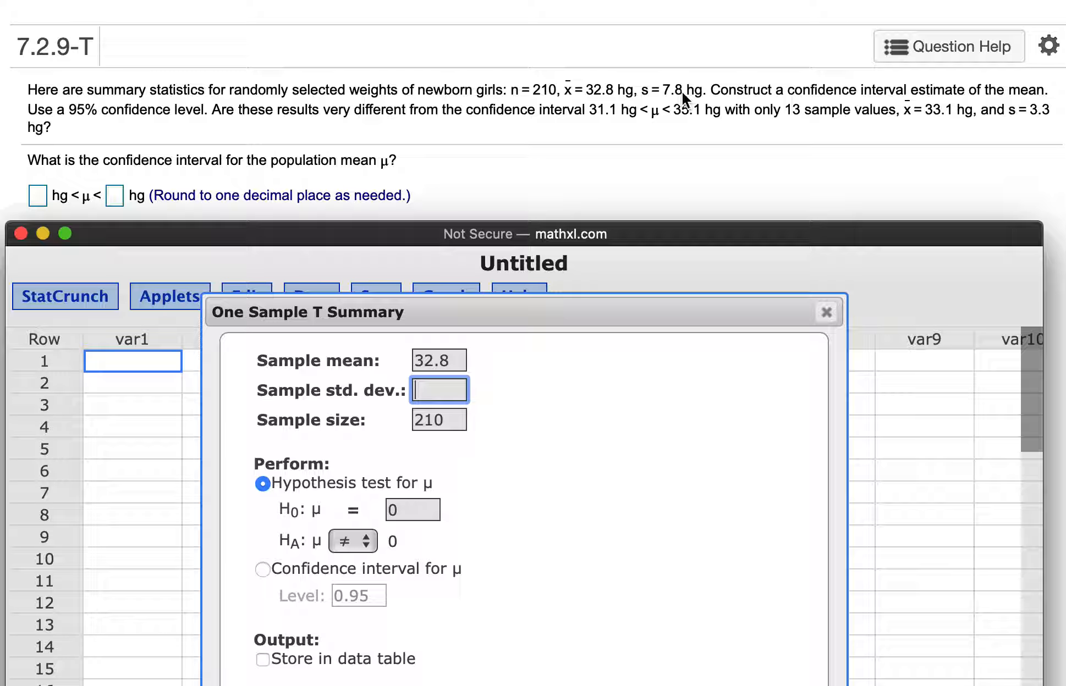
type("7.8")
Compute a confidence interval for μ at level 0.95 instead of a hypothesis test
left_click(263, 569)
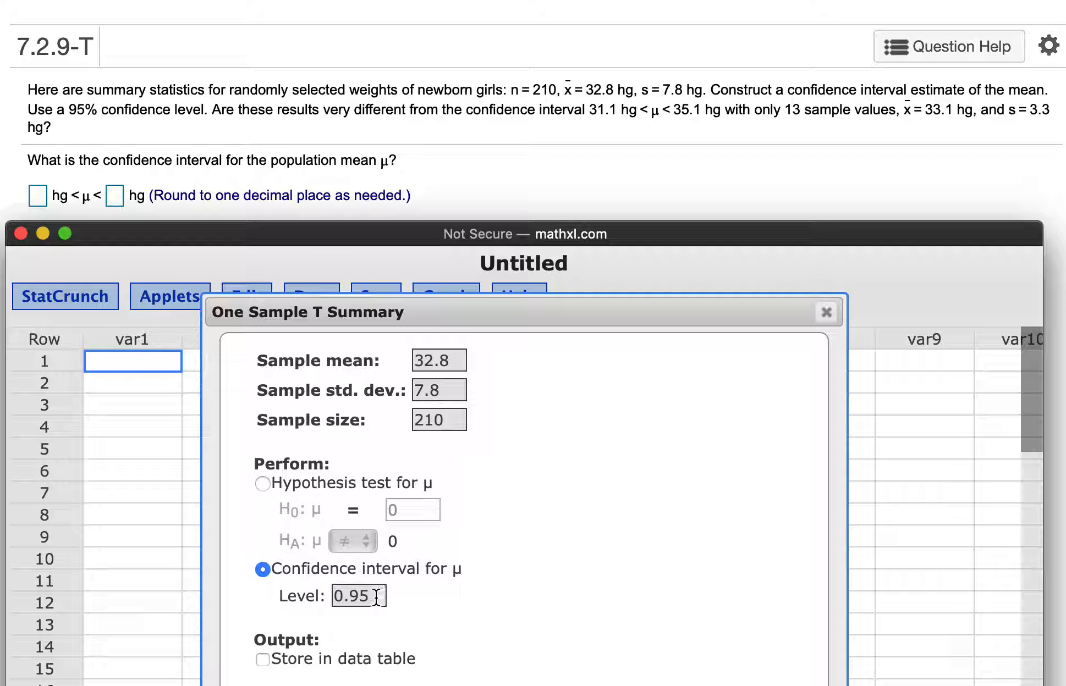
mouse_move(489, 310)
left_mouse_down()
mouse_move(600, 168)
mouse_move(621, 506)
mouse_move(518, 357)
mouse_move(498, 298)
left_mouse_up()
left_click_drag(548, 238, 558, 88)
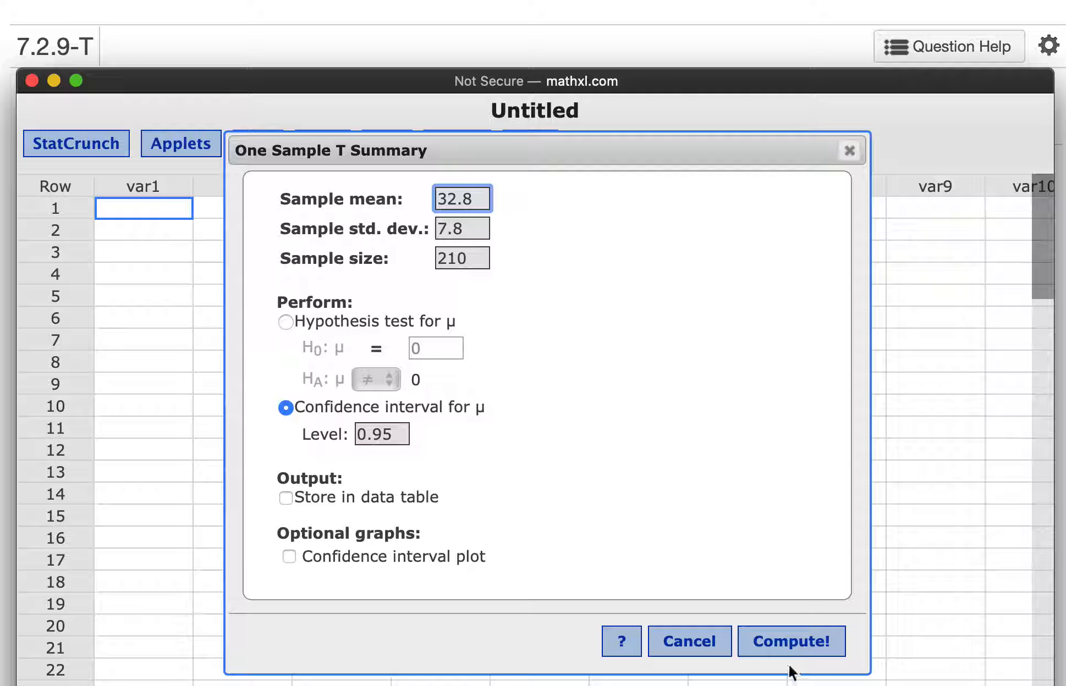
left_click(787, 644)
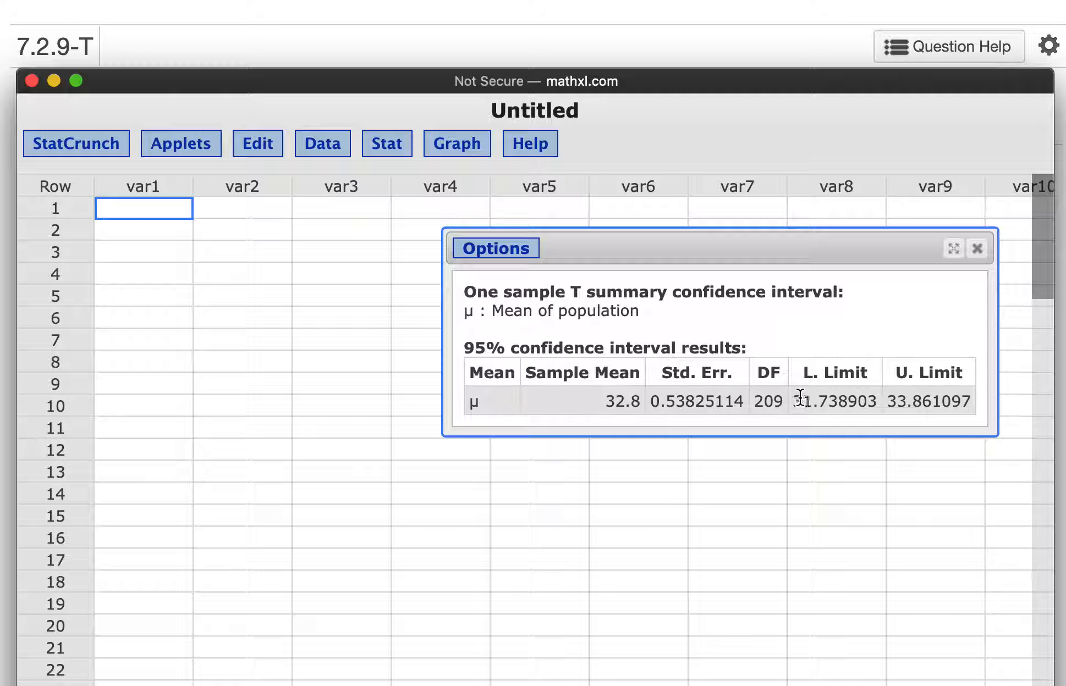
Copy the computed lower limit, 31.738903, into the question's first answer box
left_click_drag(793, 401, 874, 407)
key("ctrl+c")
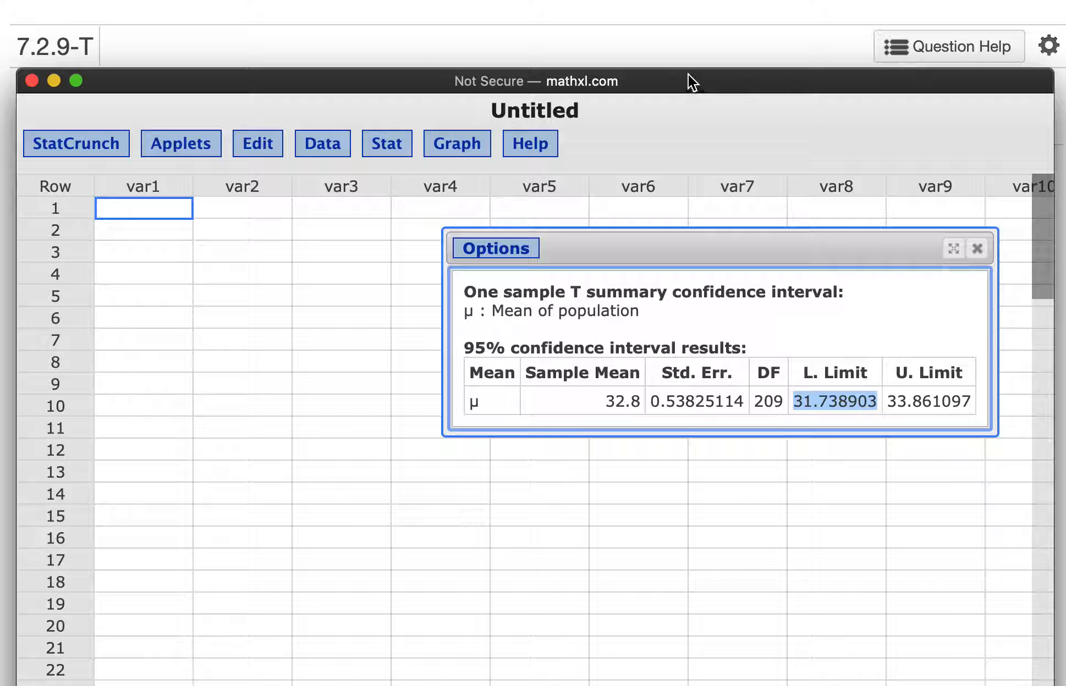
left_click_drag(680, 74, 678, 339)
left_click(37, 195)
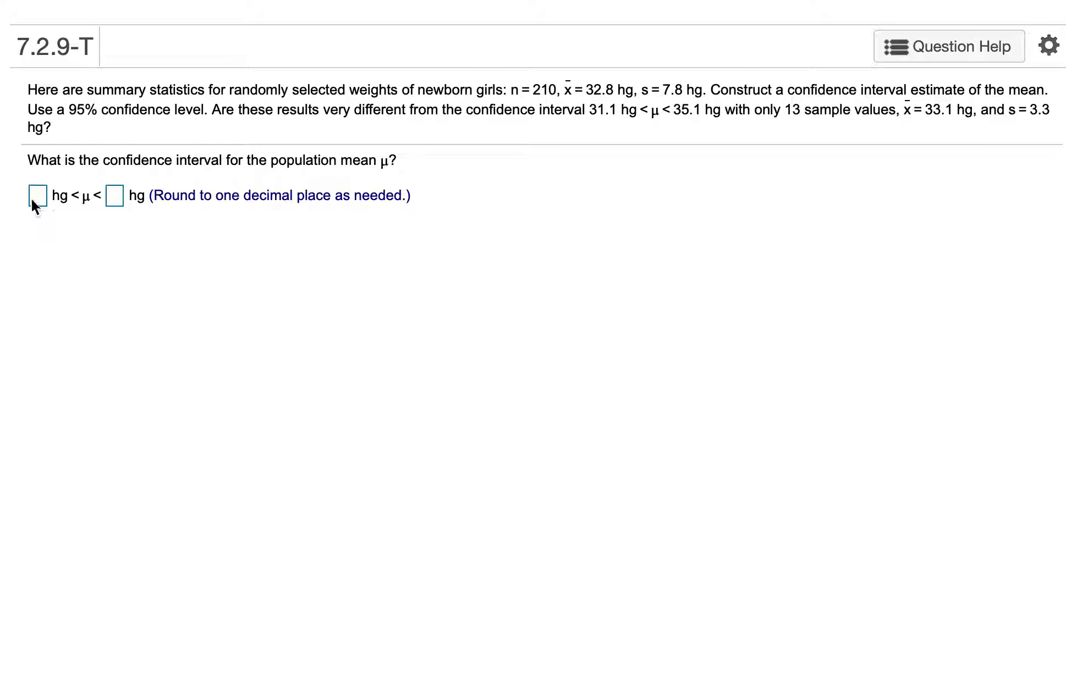
key("ctrl+v")
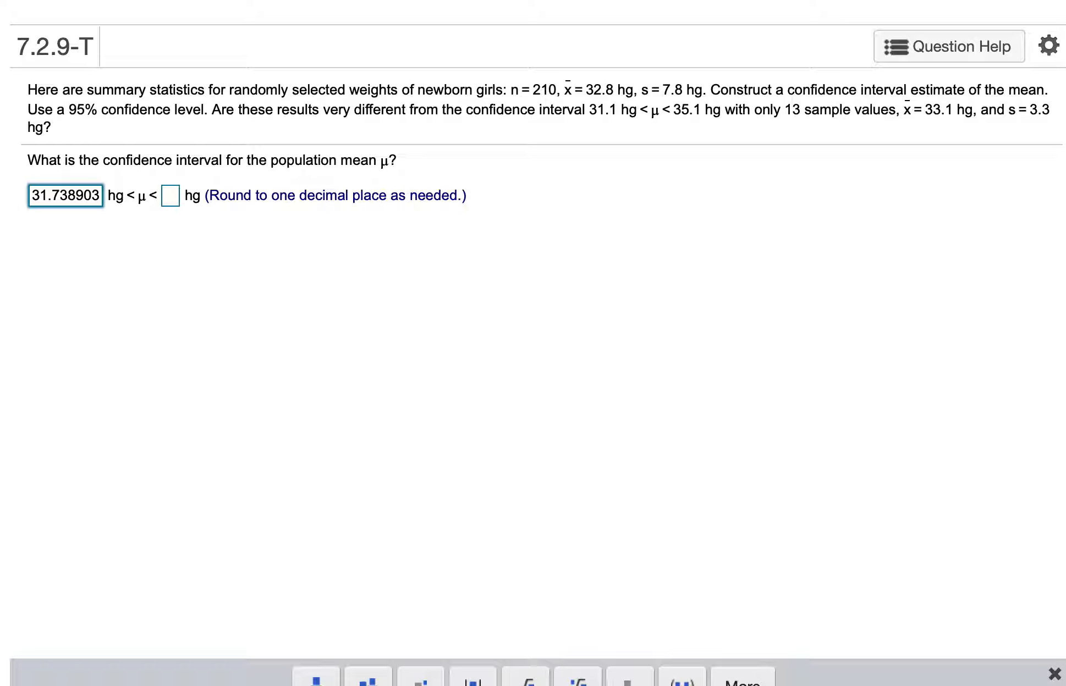
Return to the StatCrunch results and copy the upper limit, 33.861097, into the question's second answer box
left_click(184, 0)
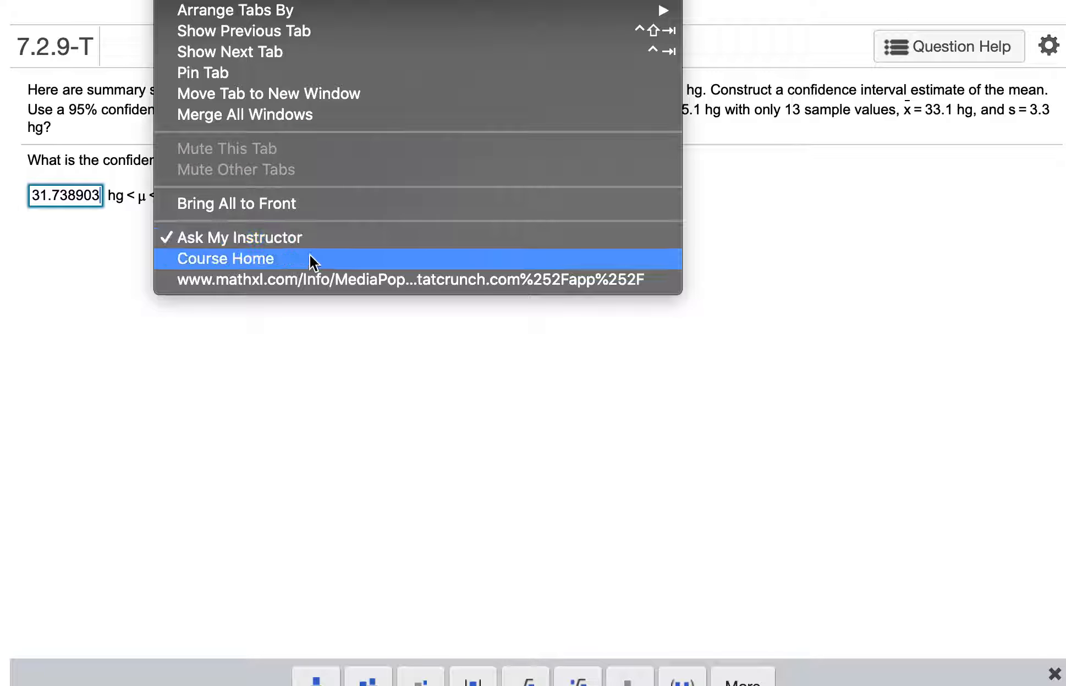
left_click(313, 275)
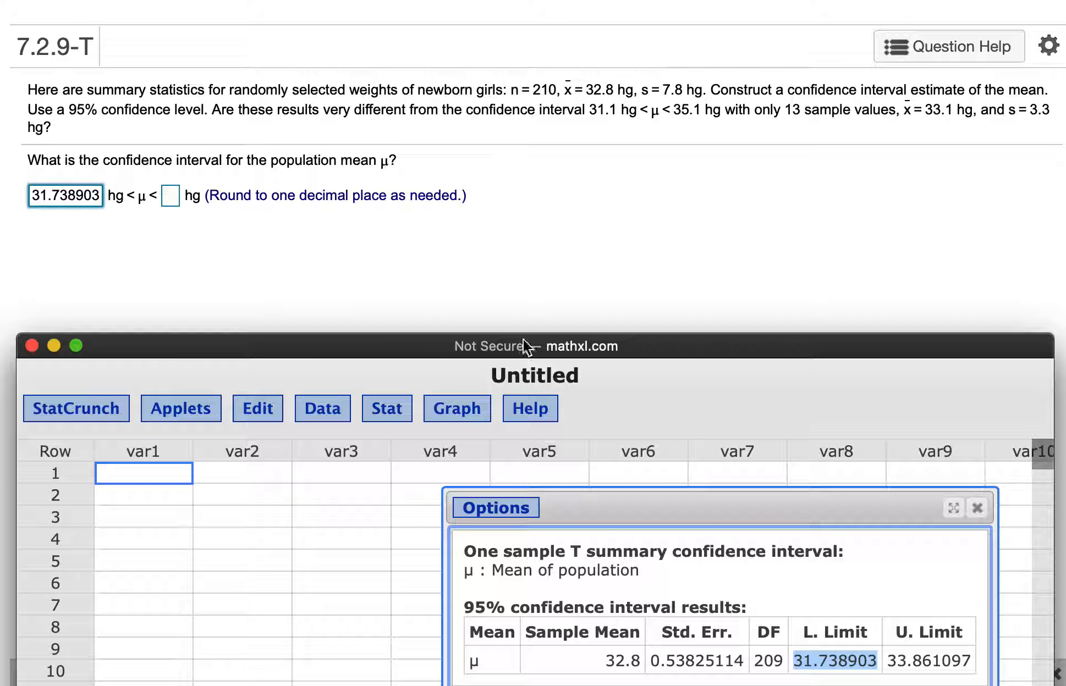
left_click_drag(886, 660, 970, 663)
key("super+c")
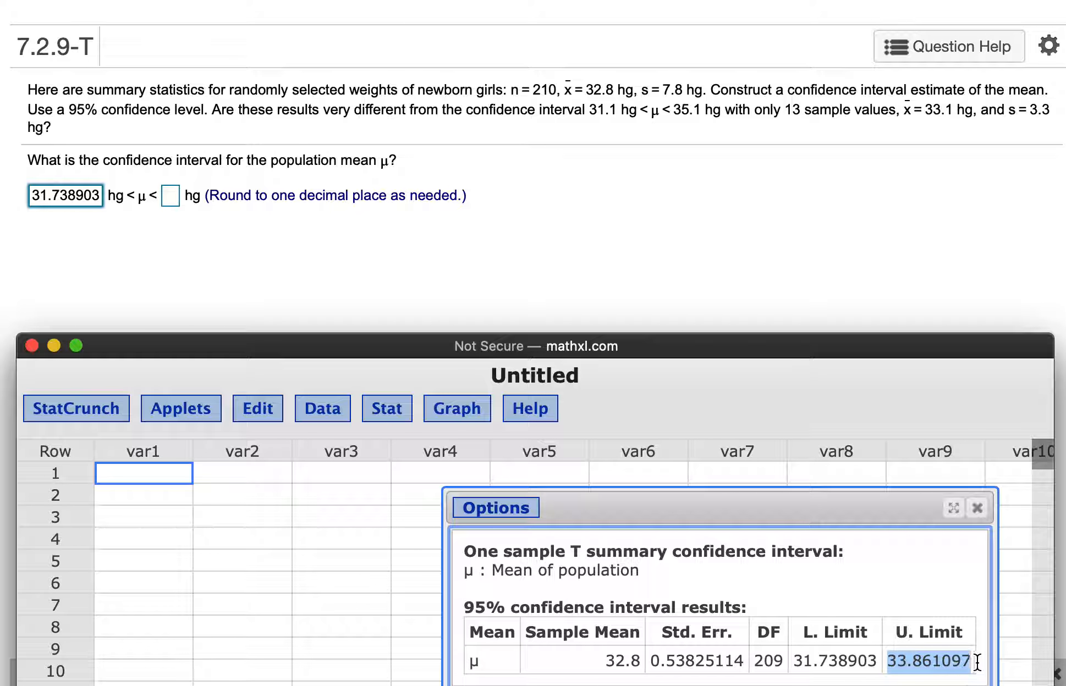
left_click(171, 196)
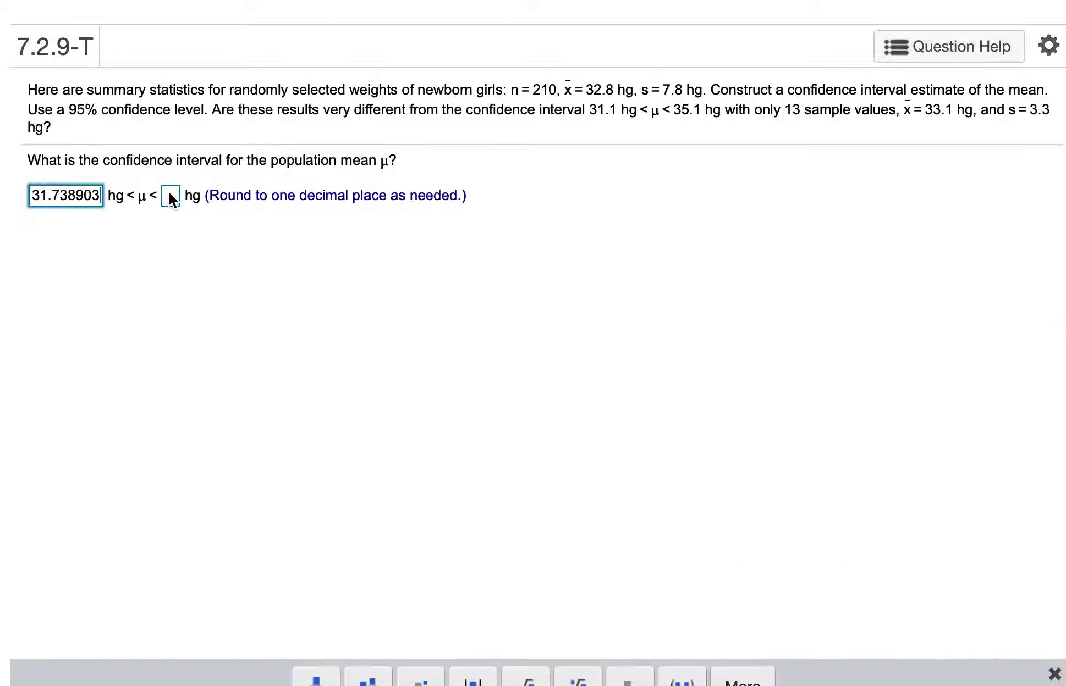
key("super+v")
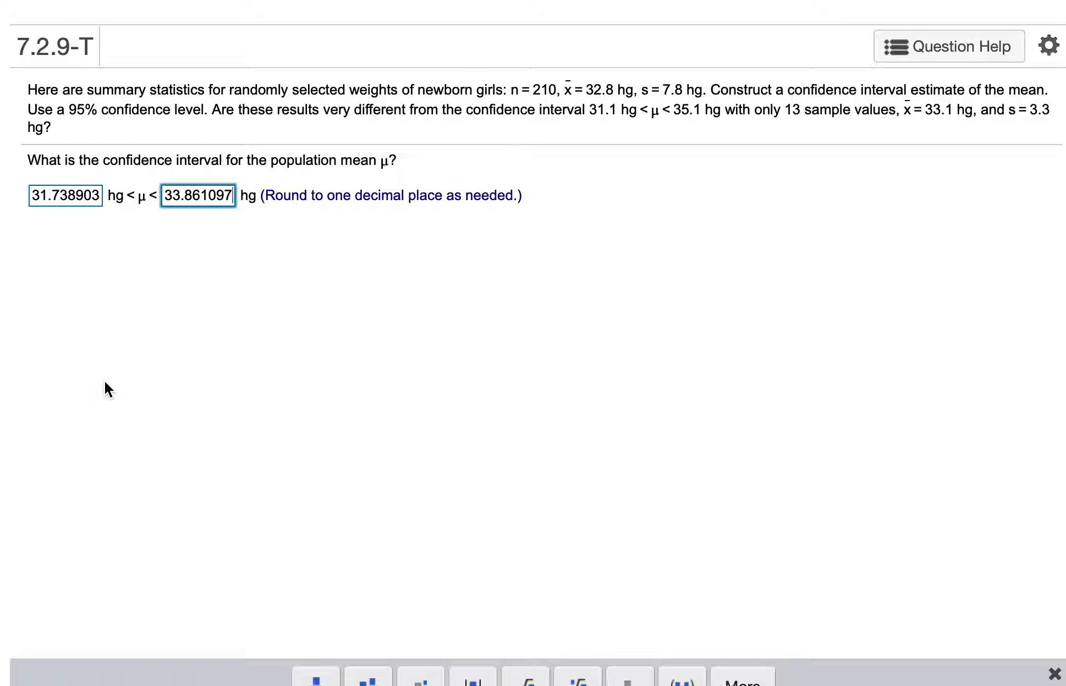
Round the interval limits to 31.7 and 33.9 hg and submit the answer for checking
left_click(70, 197)
left_click_drag(65, 196, 114, 203)
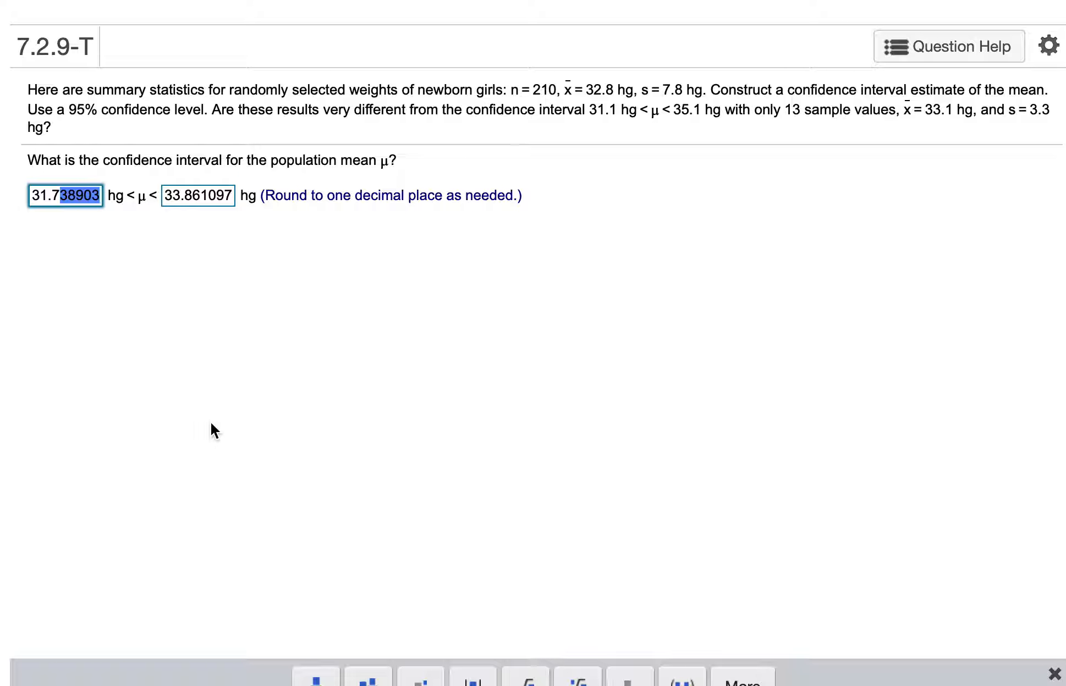
key("BackSpace")
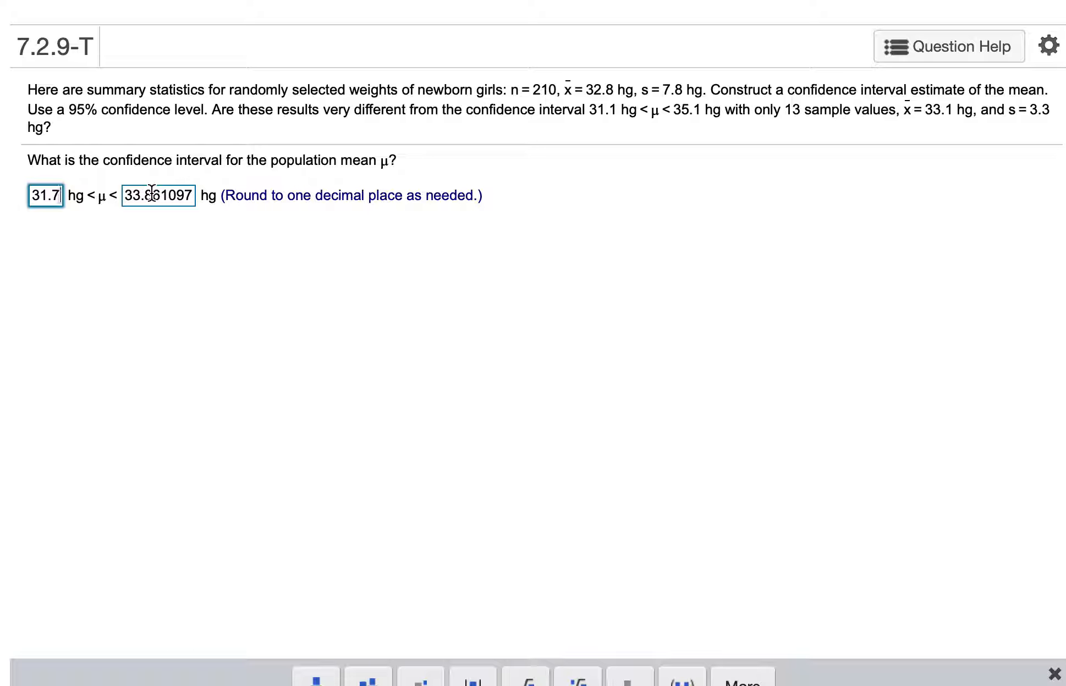
left_click_drag(145, 195, 286, 211)
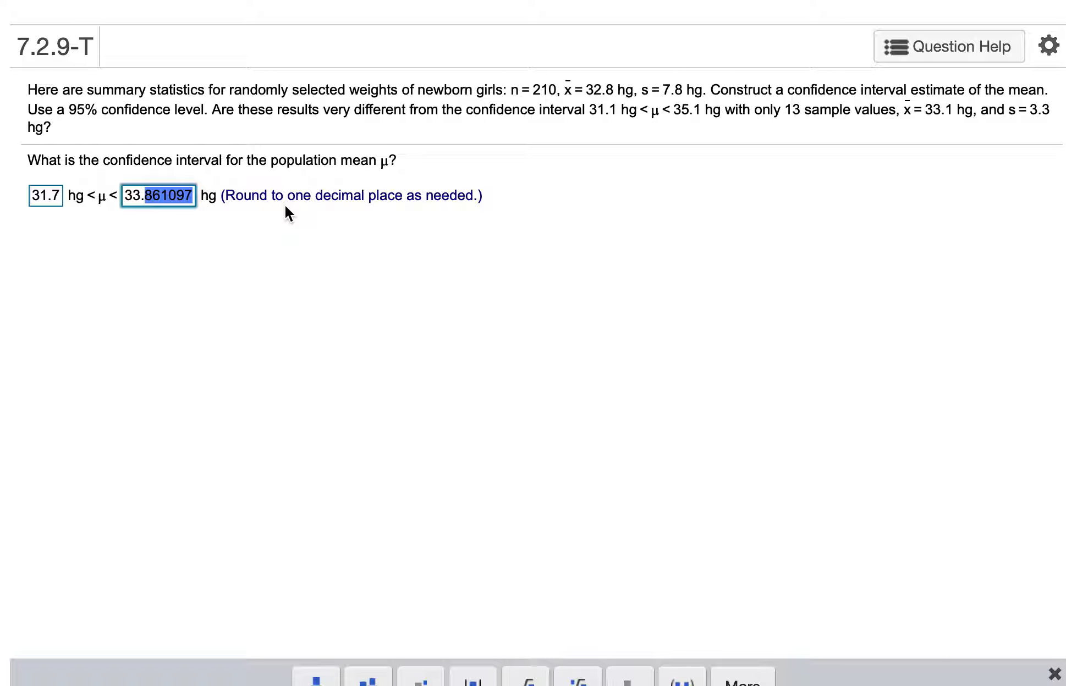
type("9")
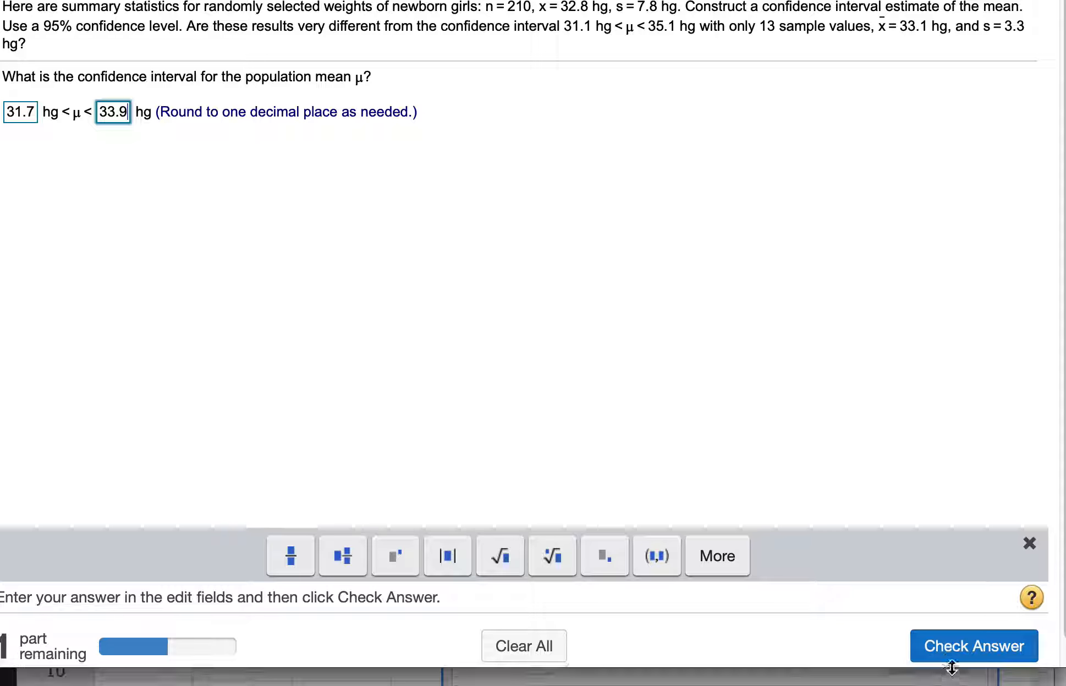
left_click(956, 647)
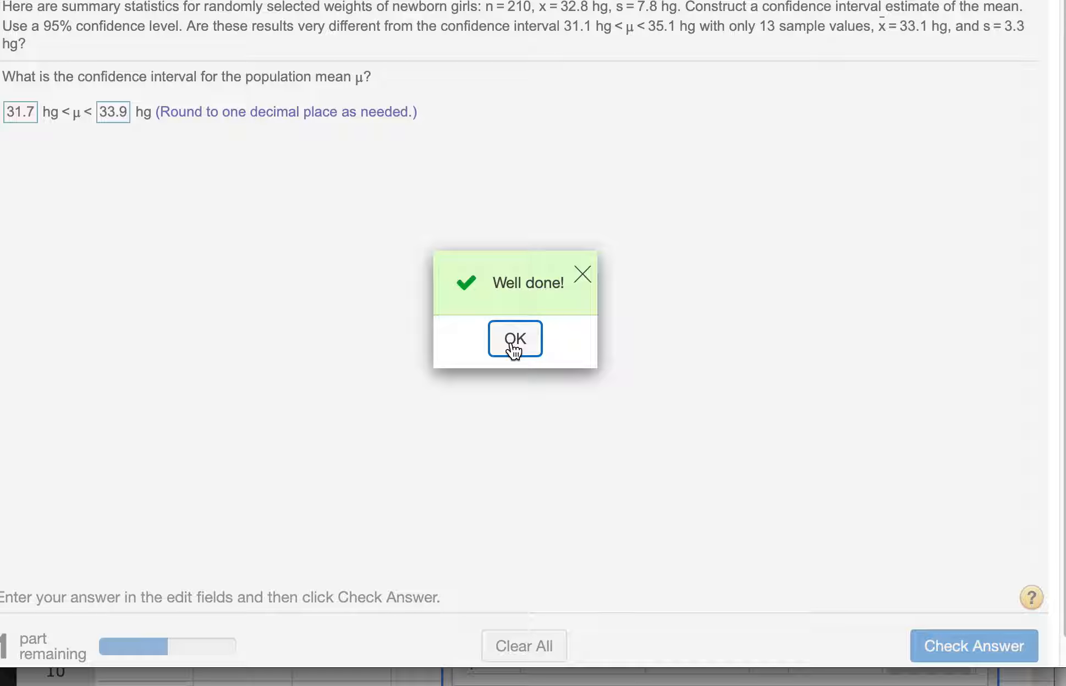
left_click(513, 346)
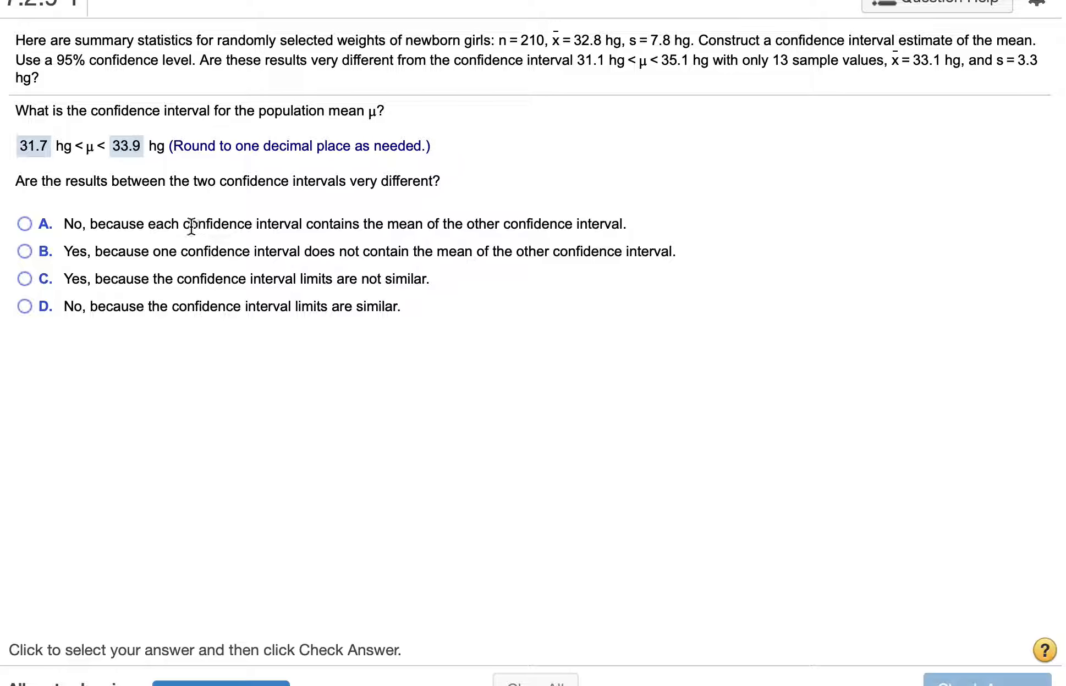
Choose answer D, "No, because the confidence interval limits are similar," for the comparison of the two intervals
left_click(24, 305)
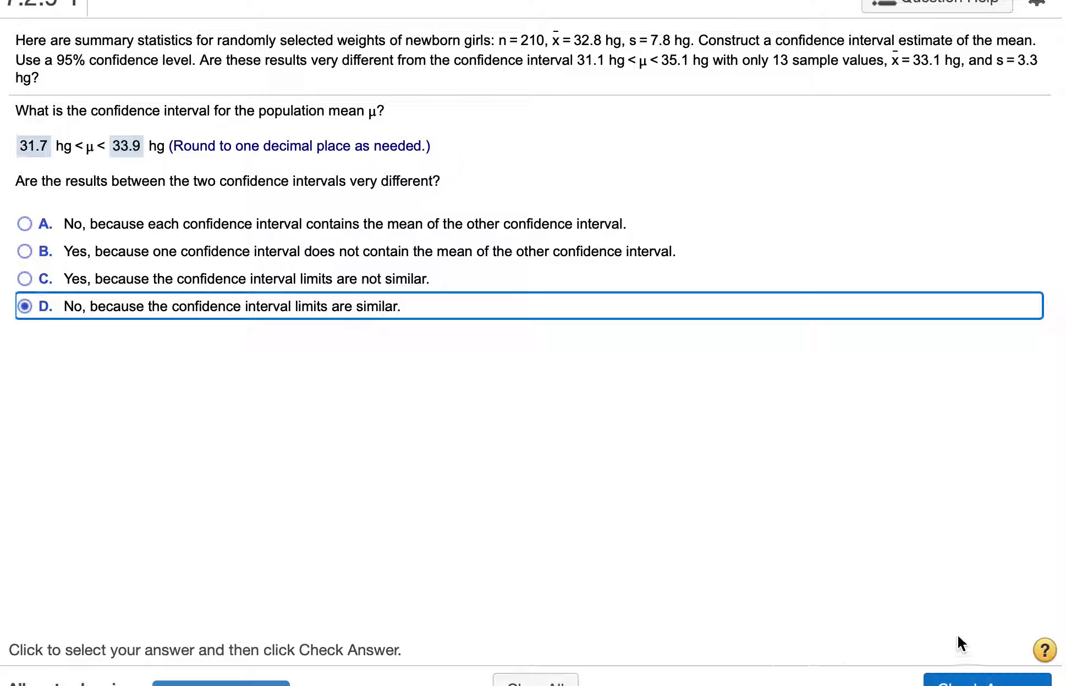